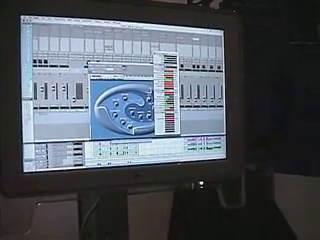
# Hide the tall level meter panel with Escape, leaving the plug-in window over the mixer.
pyautogui.press('Escape')
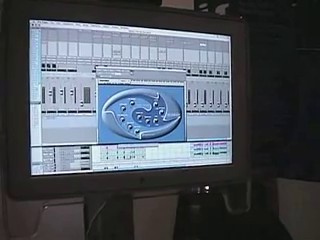